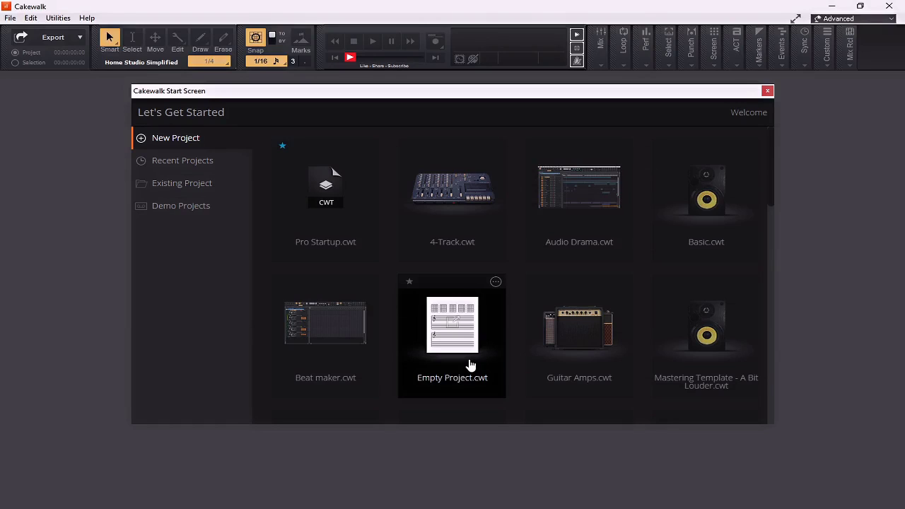
Start an empty project, hide the Browser and Inspector panes, and go full screen
click(471, 364)
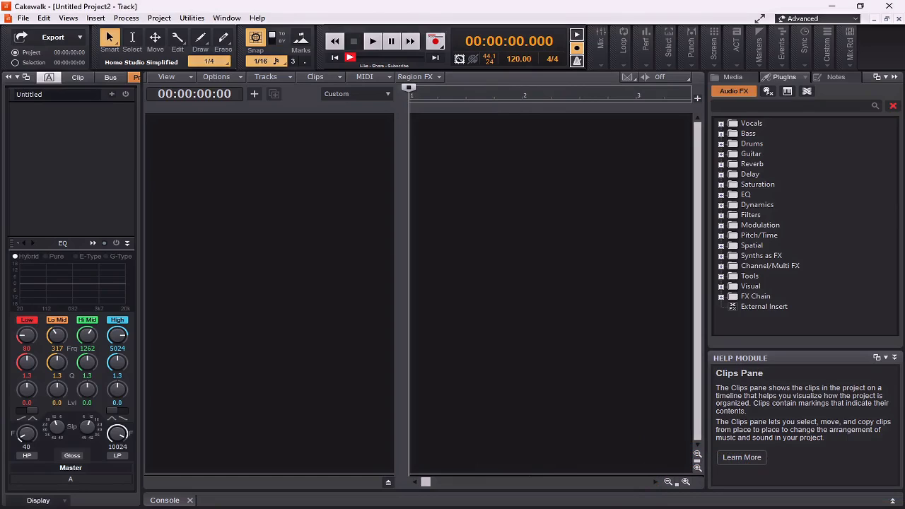
click(895, 76)
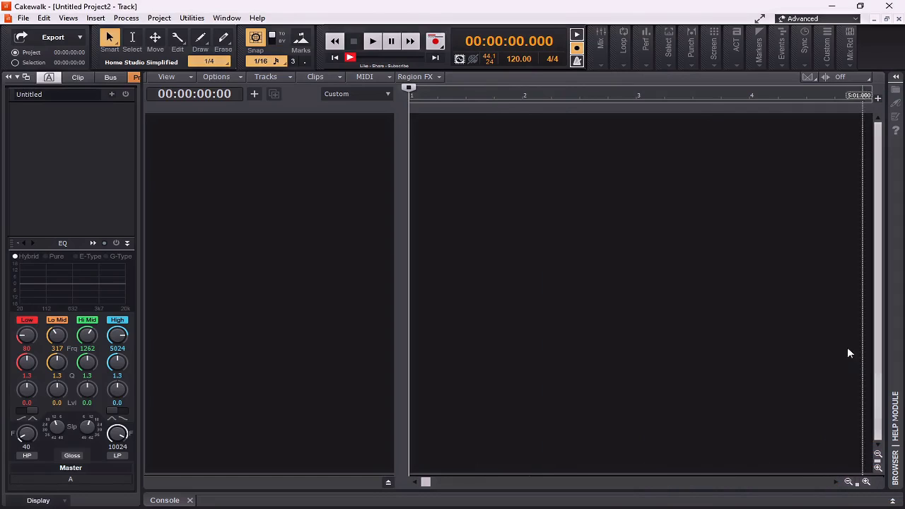
click(7, 76)
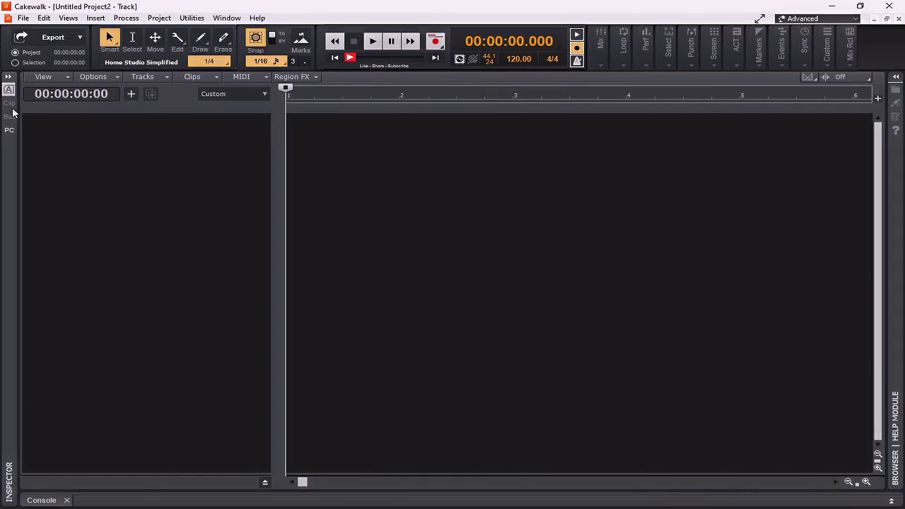
click(760, 18)
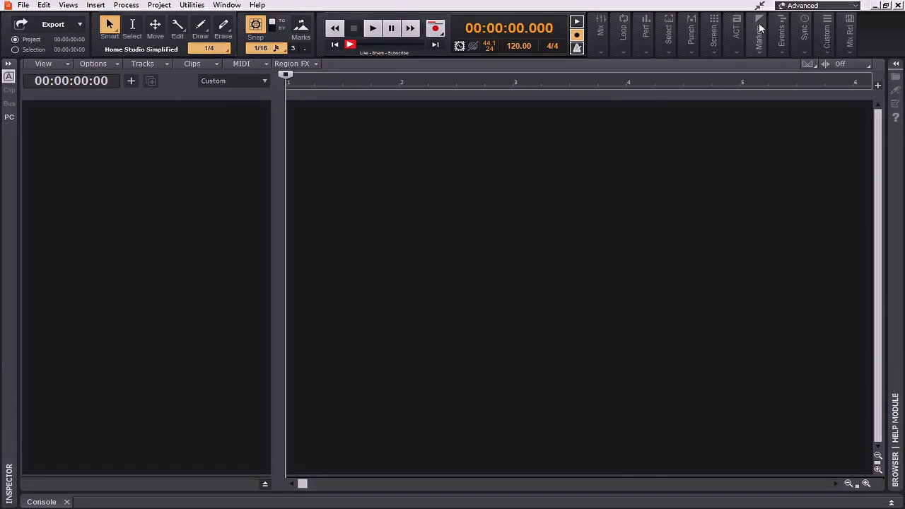
click(576, 34)
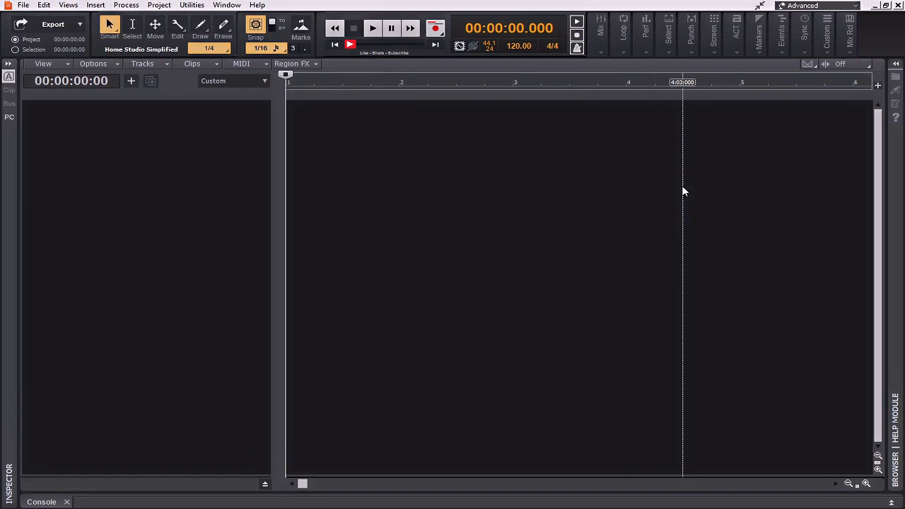
Bring up the Import Audio dialog from File > Import > Audio
click(31, 7)
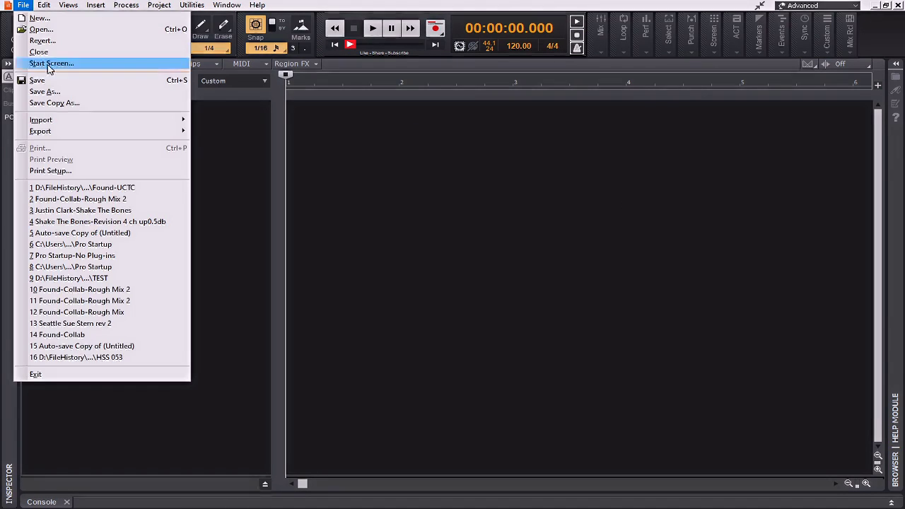
mouse_move(110, 126)
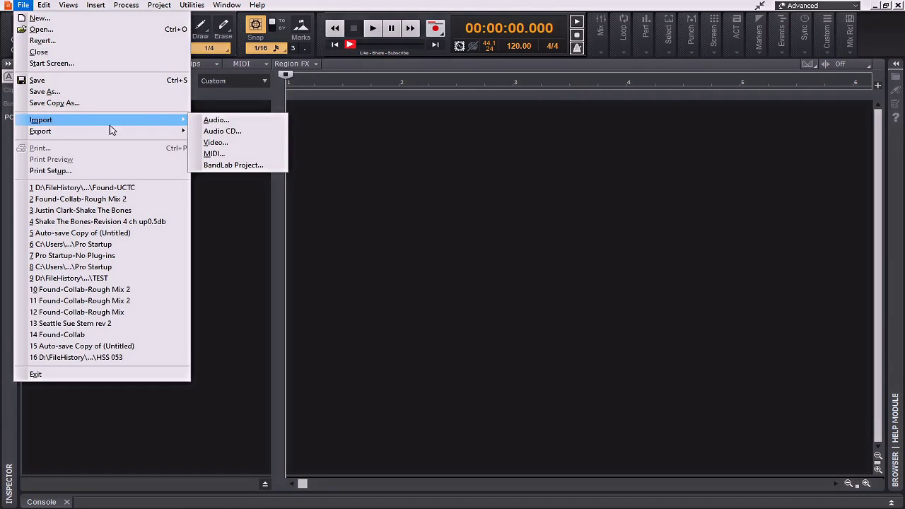
click(227, 123)
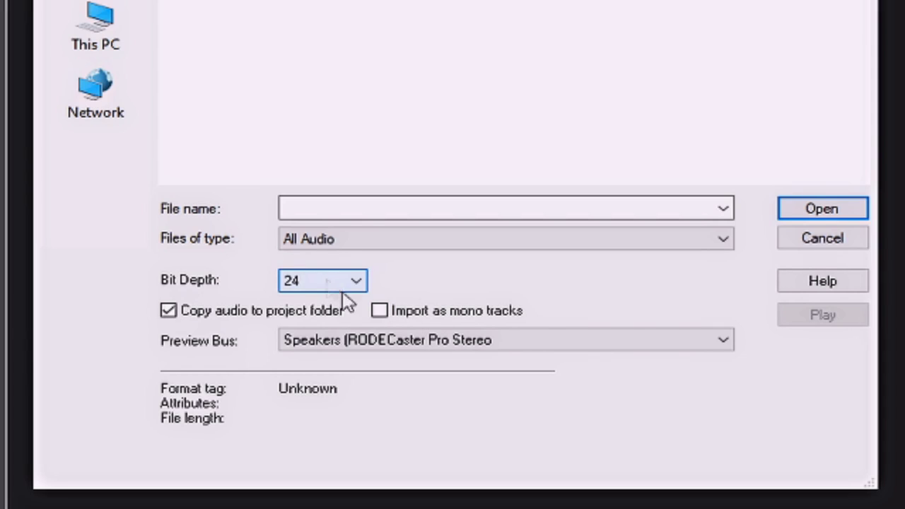
Select all 34 stem files in Found-Multitracks and import them as new tracks
click(653, 343)
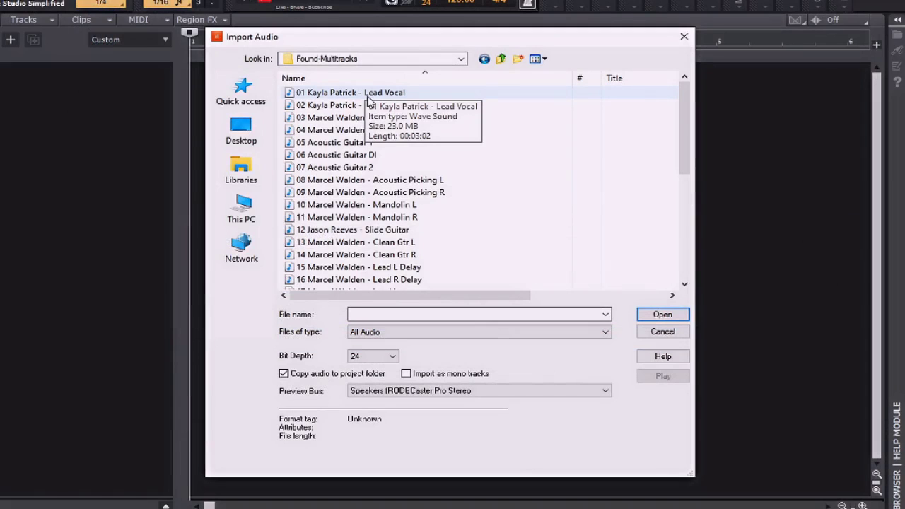
click(367, 97)
scroll(370, 106, down, 6)
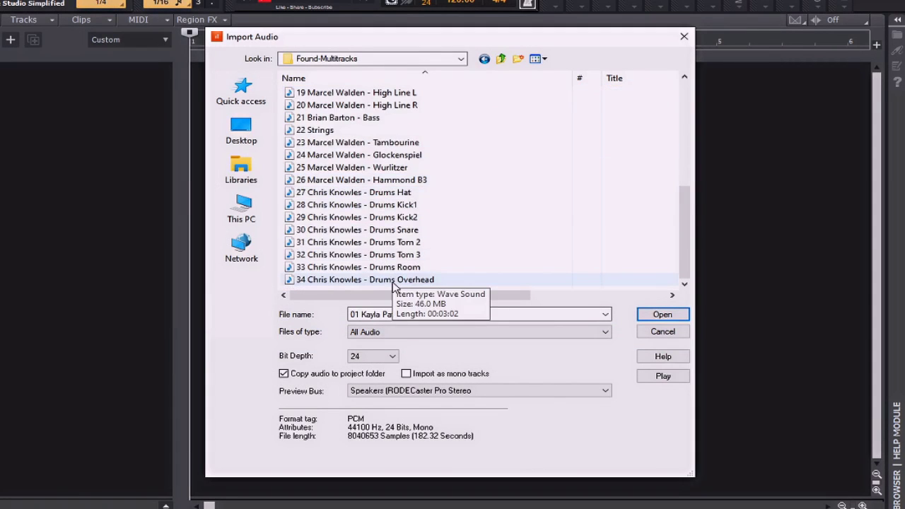
scroll(464, 99, up, 6)
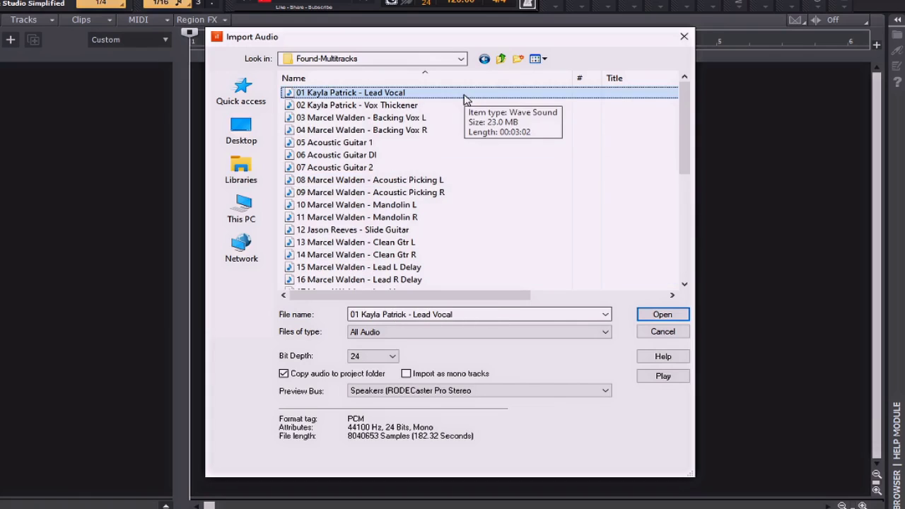
scroll(464, 100, down, 6)
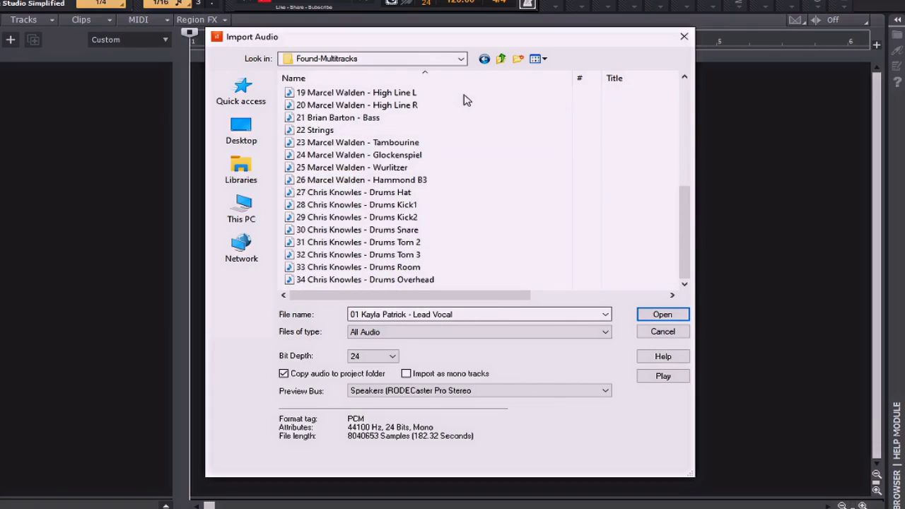
shift+click(399, 280)
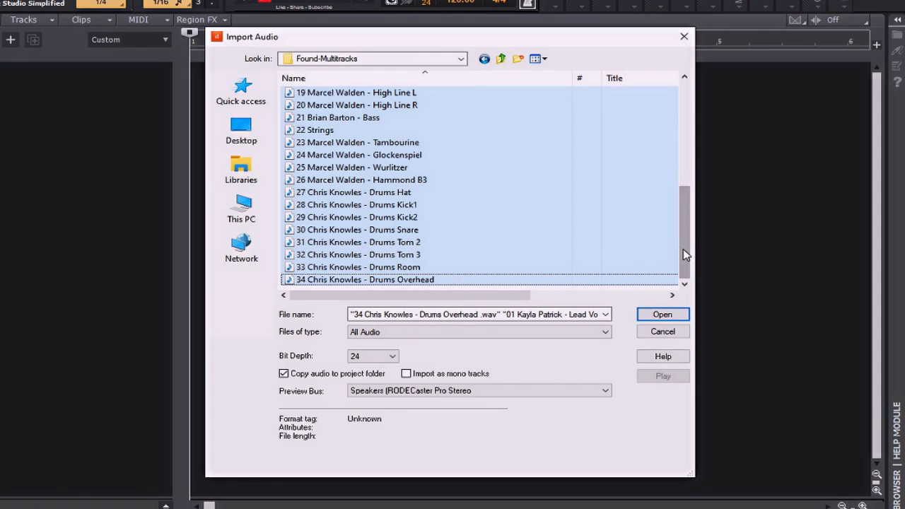
drag(683, 249, 685, 85)
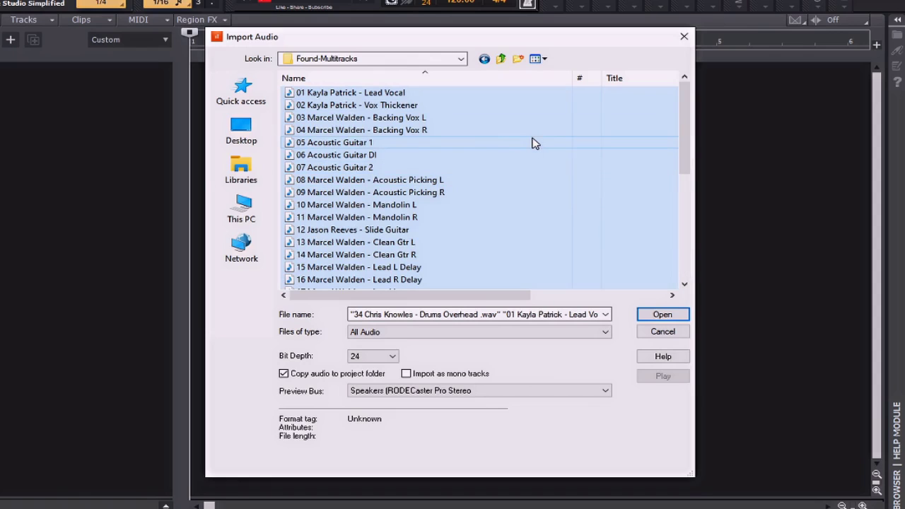
click(530, 92)
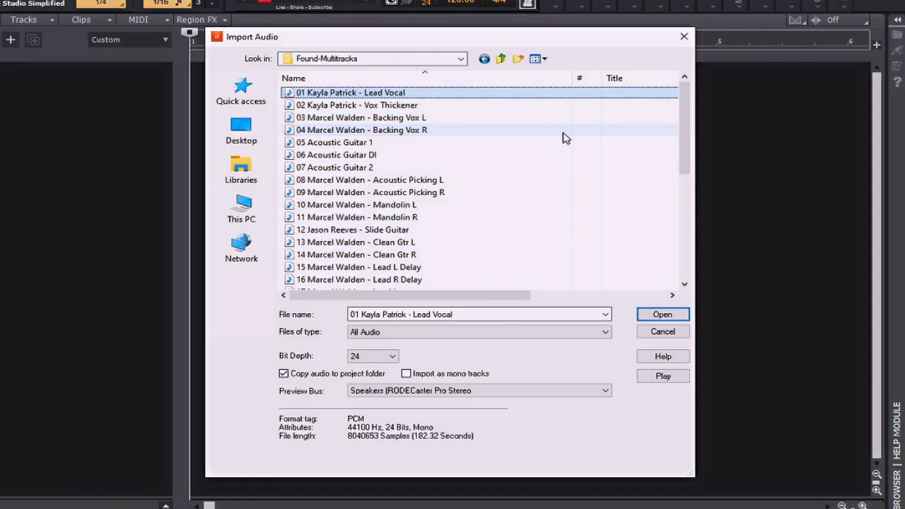
key(ctrl+a)
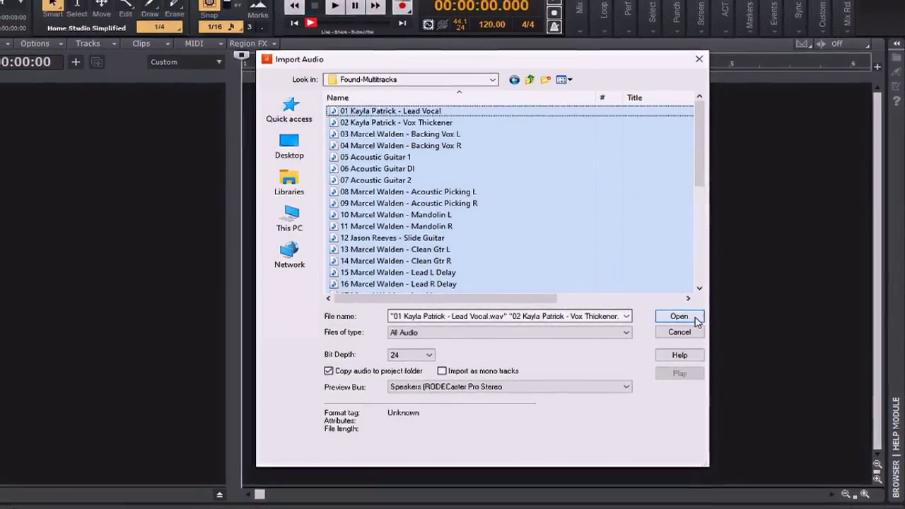
click(697, 319)
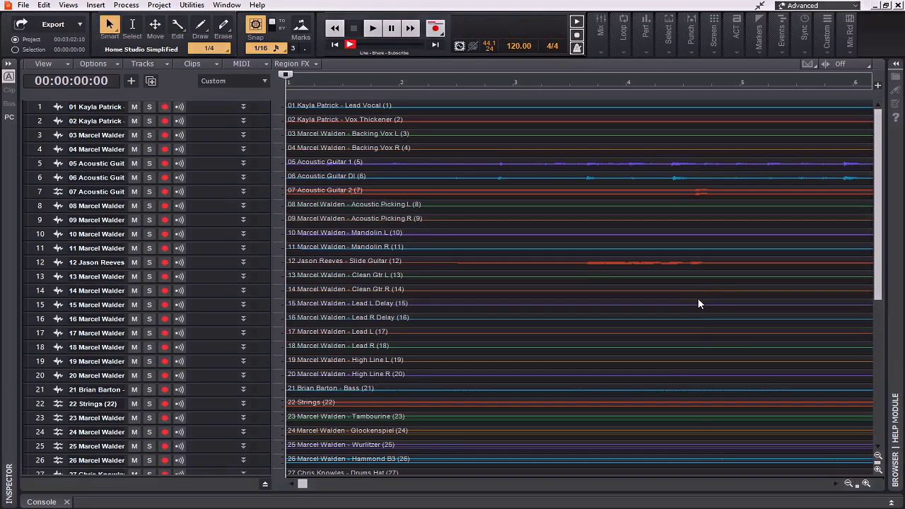
Scroll down and back up through the imported stem tracks
scroll(697, 299, down, 3)
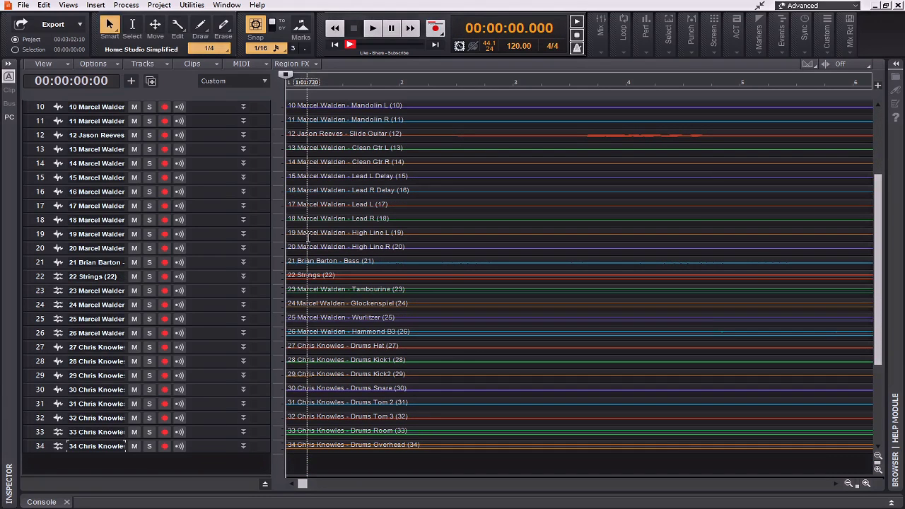
scroll(308, 239, up, 3)
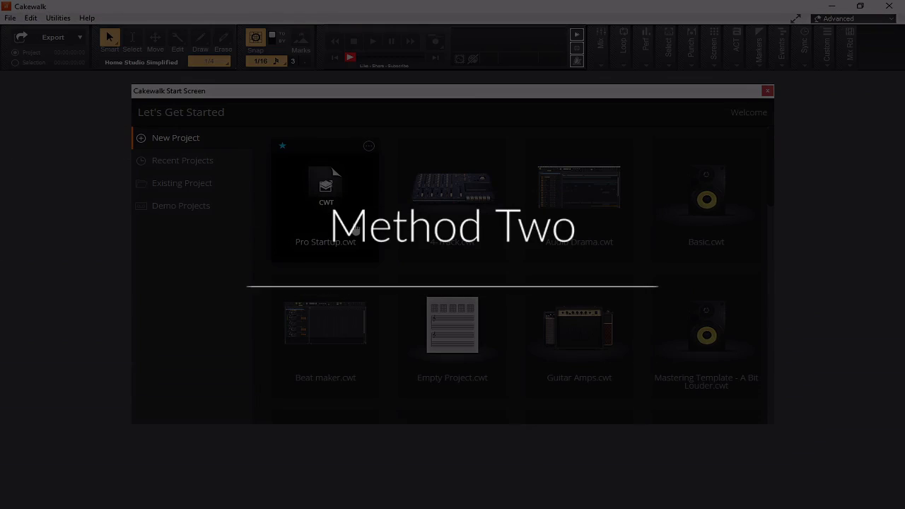
Create a project from Pro Startup.cwt and make the Lead Vocals track slightly taller
click(355, 230)
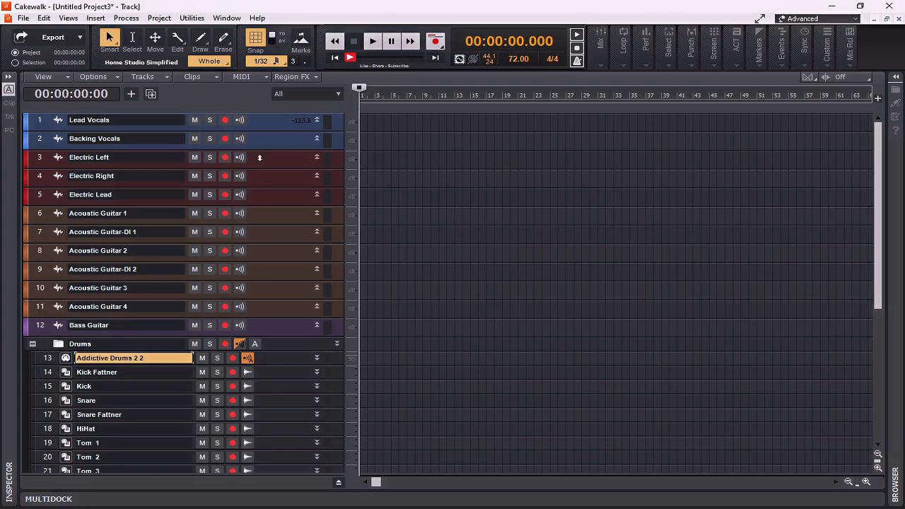
mouse_move(263, 132)
mouse_down()
mouse_move(263, 185)
mouse_move(263, 142)
mouse_up()
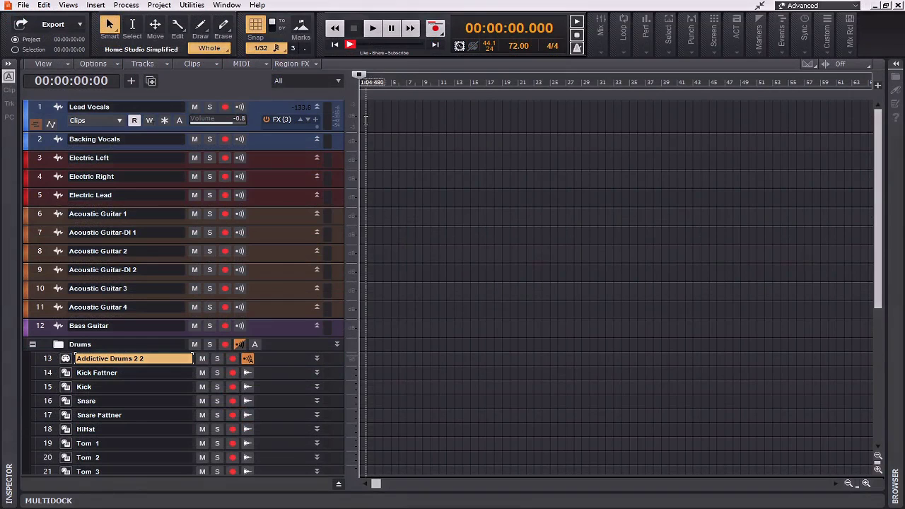
Import the lead vocal WAV from Found-Multitracks onto track 1, Lead Vocals
click(367, 121)
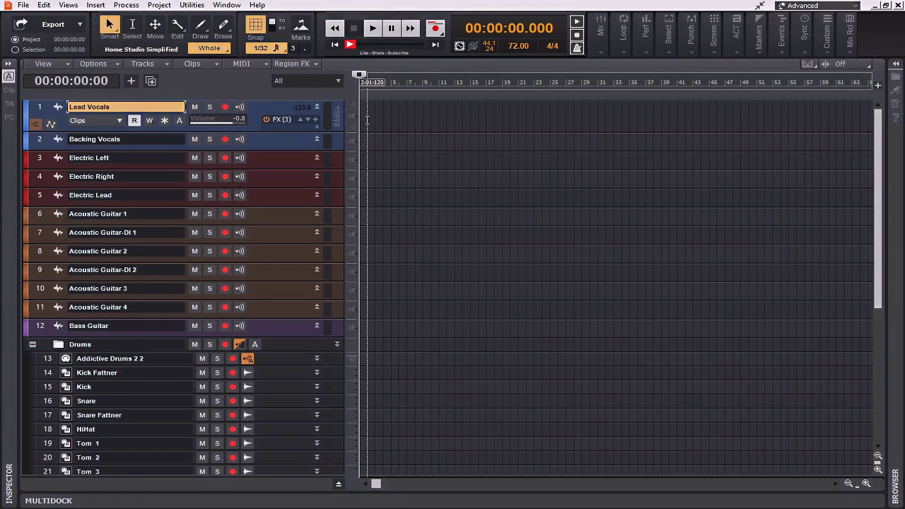
right_click(367, 121)
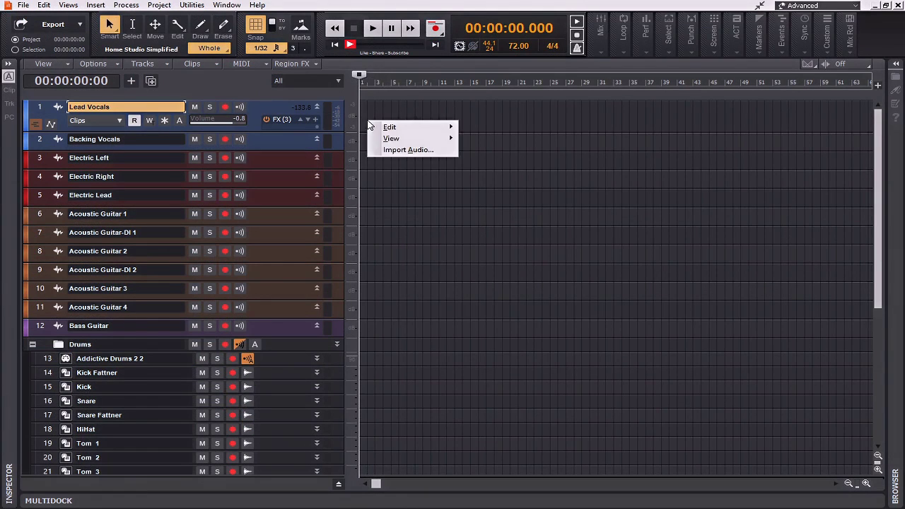
click(412, 150)
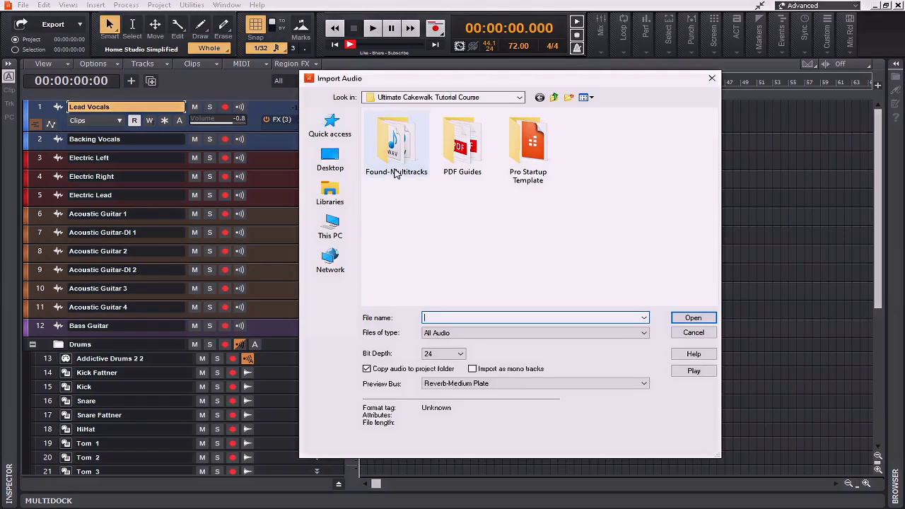
double_click(408, 151)
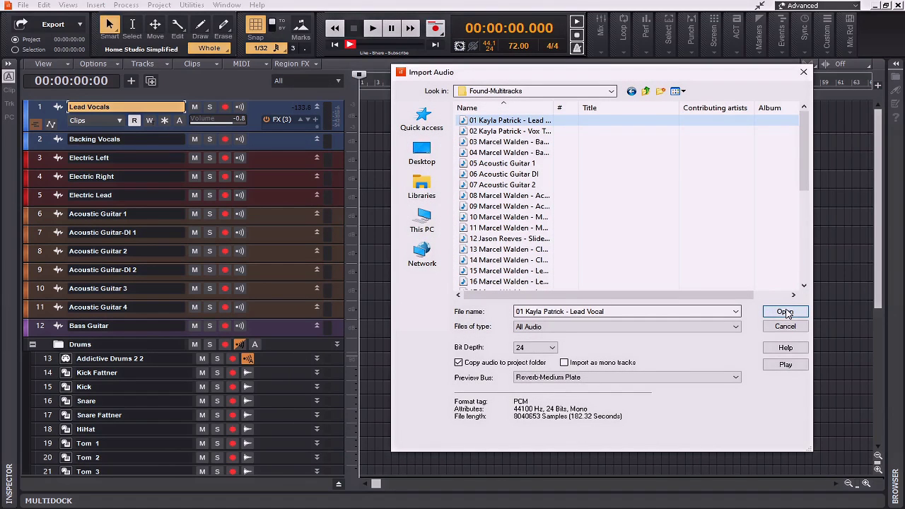
drag(554, 107, 671, 120)
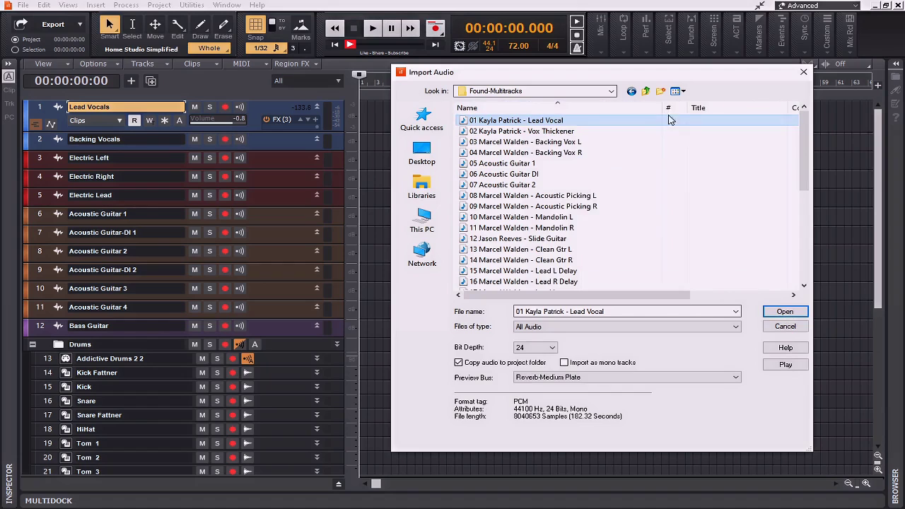
click(786, 311)
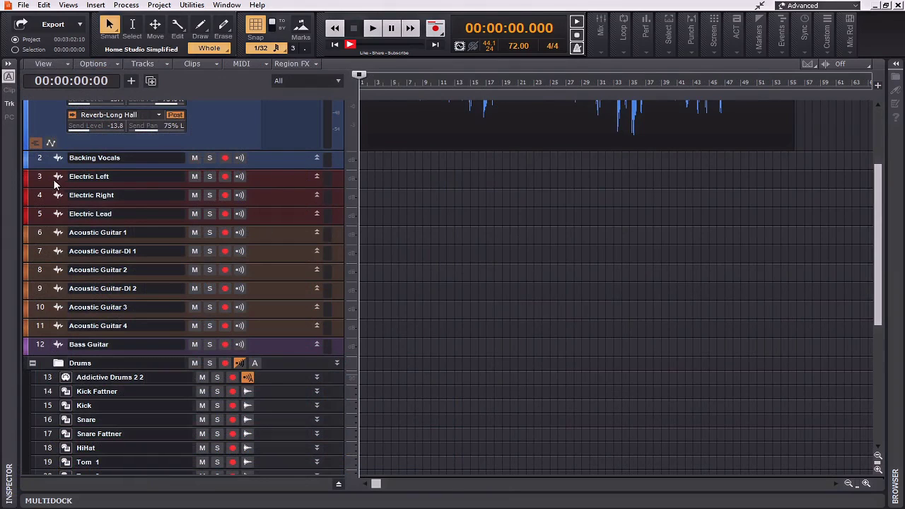
click(40, 177)
Duplicate the Electric Left track with Duplicate Track
right_click(280, 188)
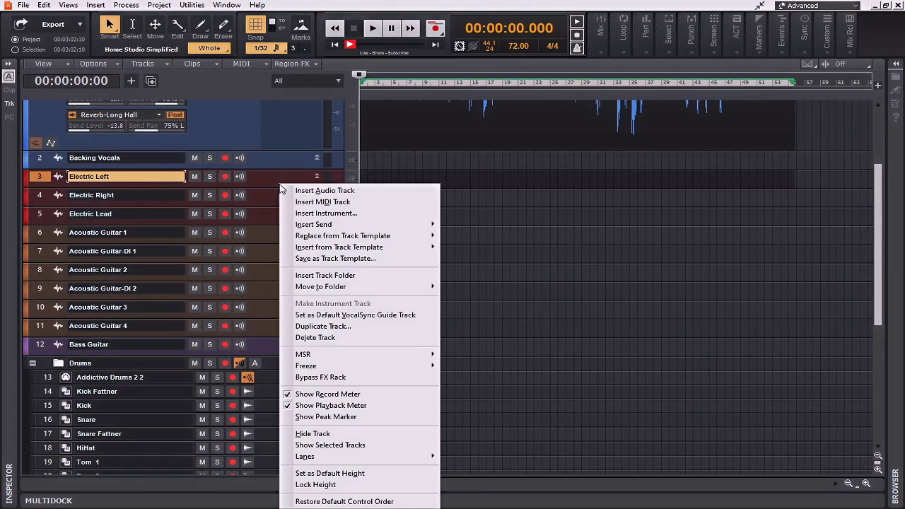
click(334, 329)
click(431, 323)
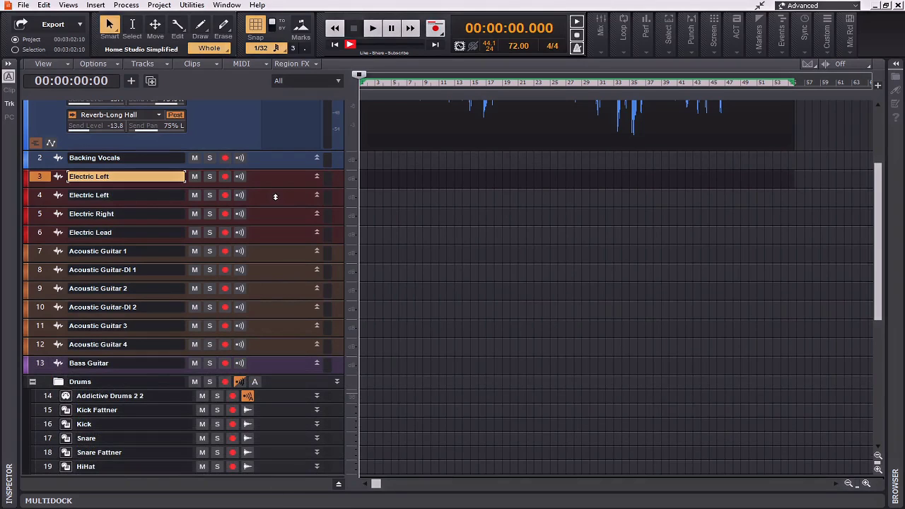
scroll(278, 205, up, 3)
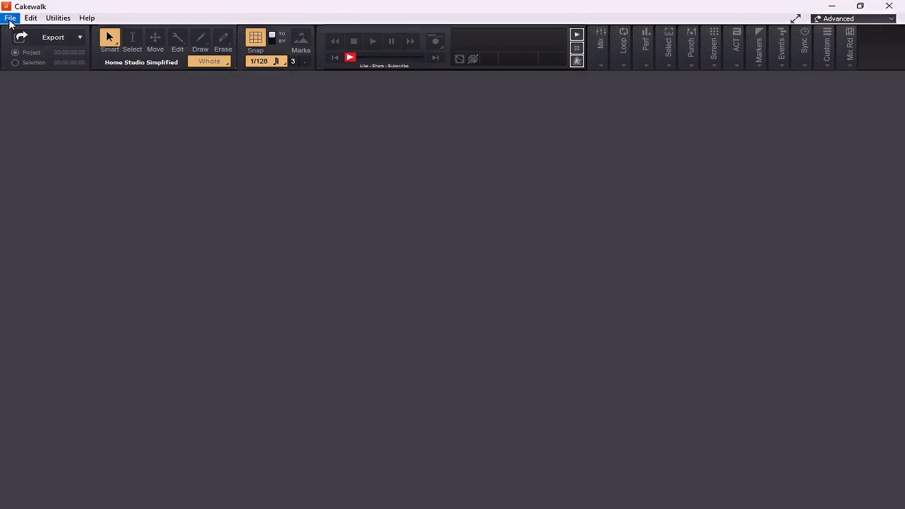
Open the Cakewalk bundle file from the tutorial course folder with File > Open
click(9, 20)
click(8, 21)
click(5, 22)
click(27, 43)
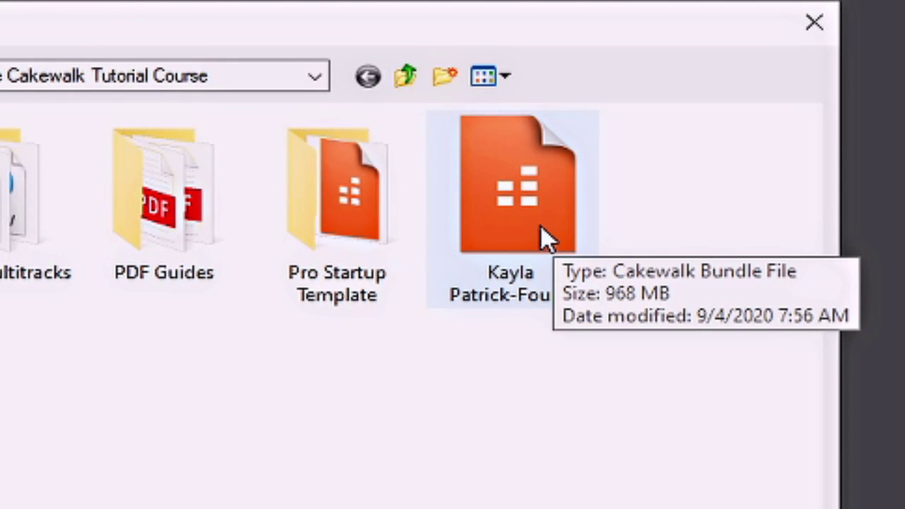
click(541, 226)
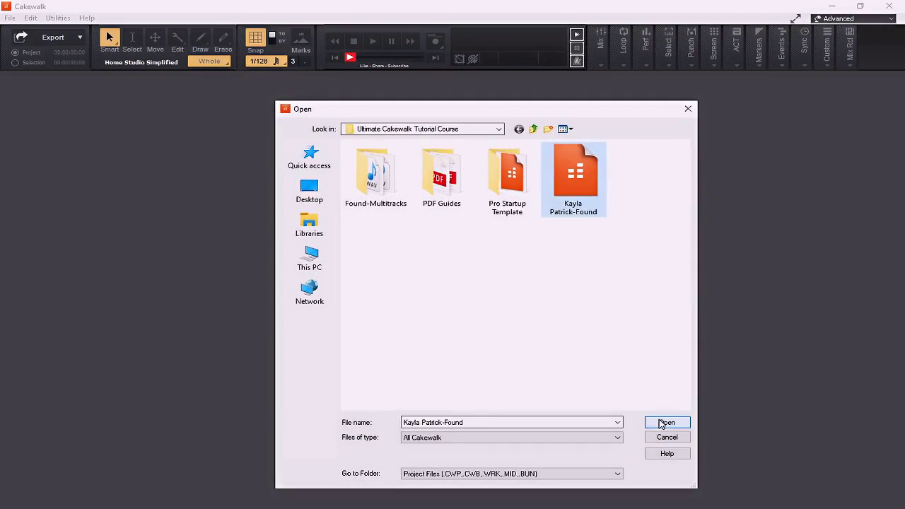
click(668, 423)
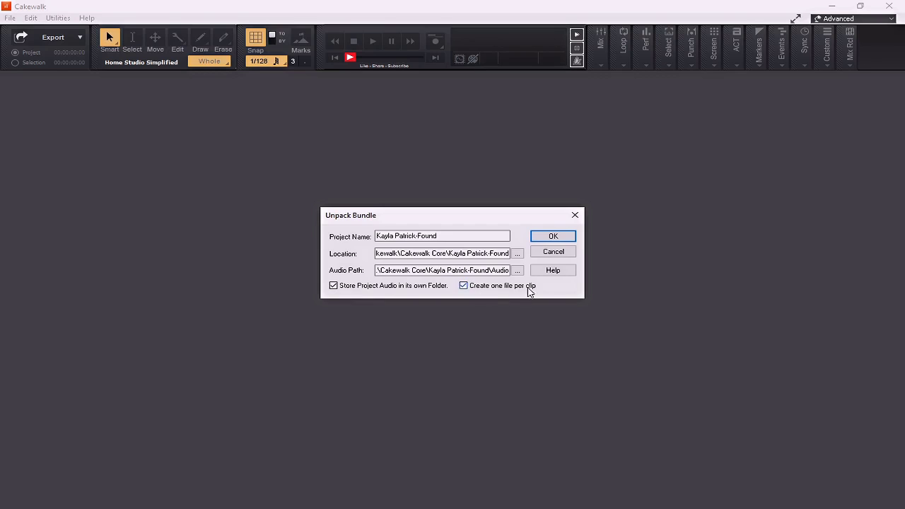
Accept the Unpack Bundle settings to create the project from the bundle
click(556, 238)
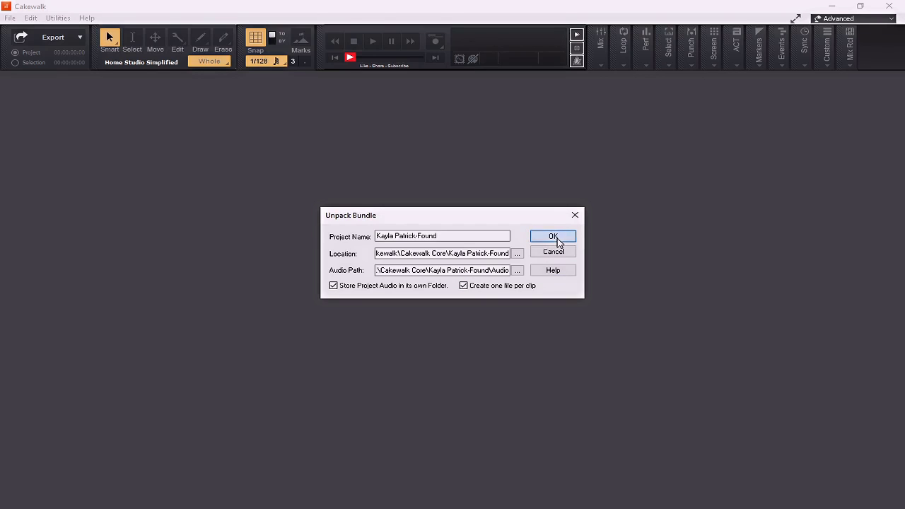